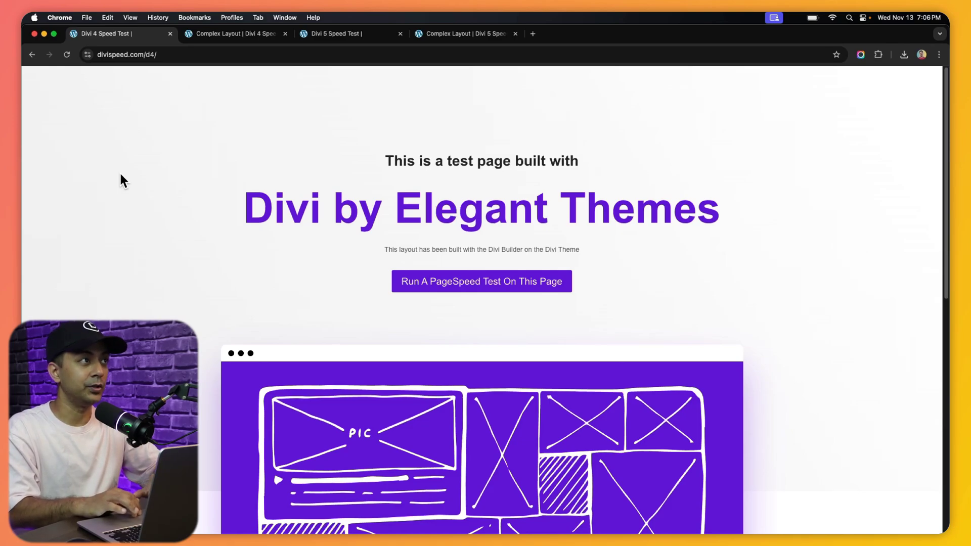
Scroll down through the Divi 4 Speed Test page
scroll(121, 175, down, 3)
scroll(120, 175, down, 3)
scroll(121, 175, down, 9)
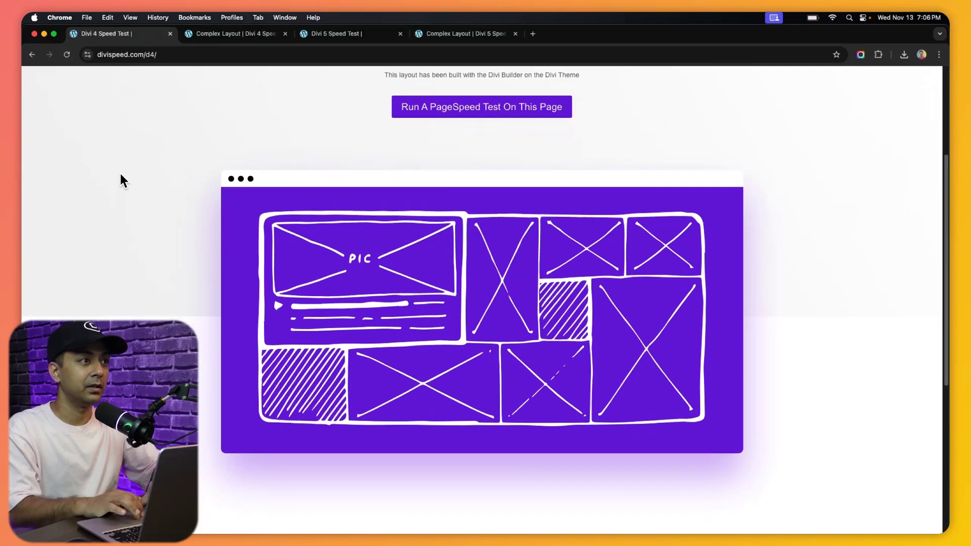
scroll(121, 175, down, 4)
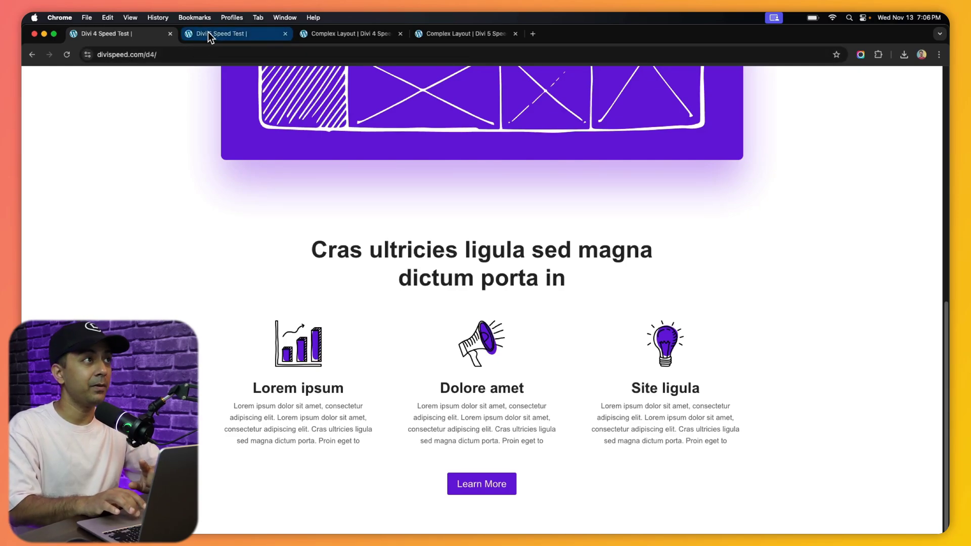
Switch to the Divi 5 Speed Test page at divispeed.com/d5/ and scroll through it
click(208, 34)
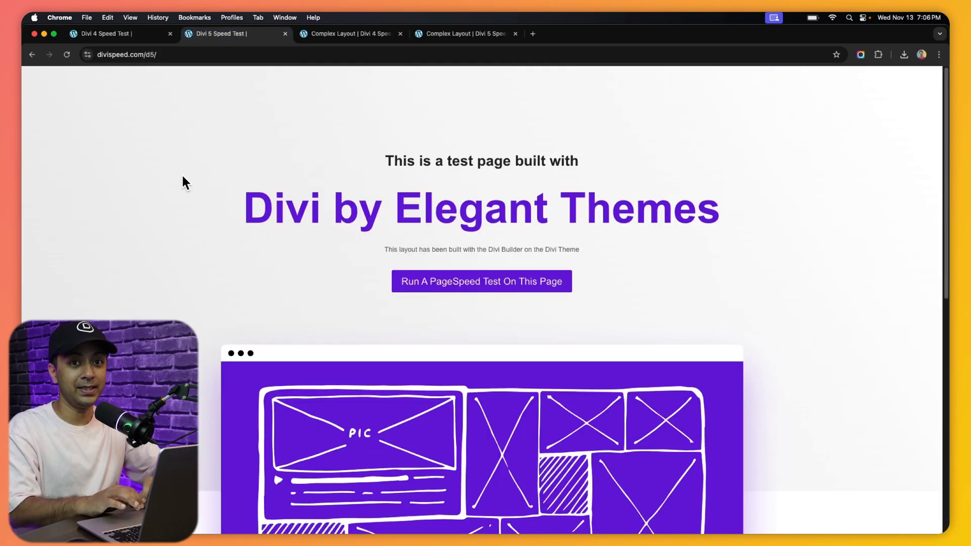
scroll(183, 177, down, 4)
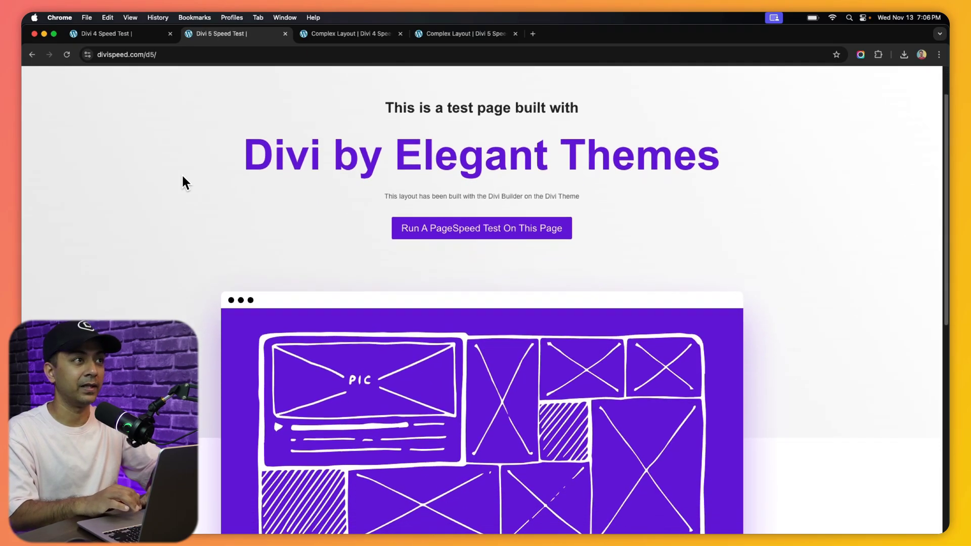
scroll(183, 177, down, 5)
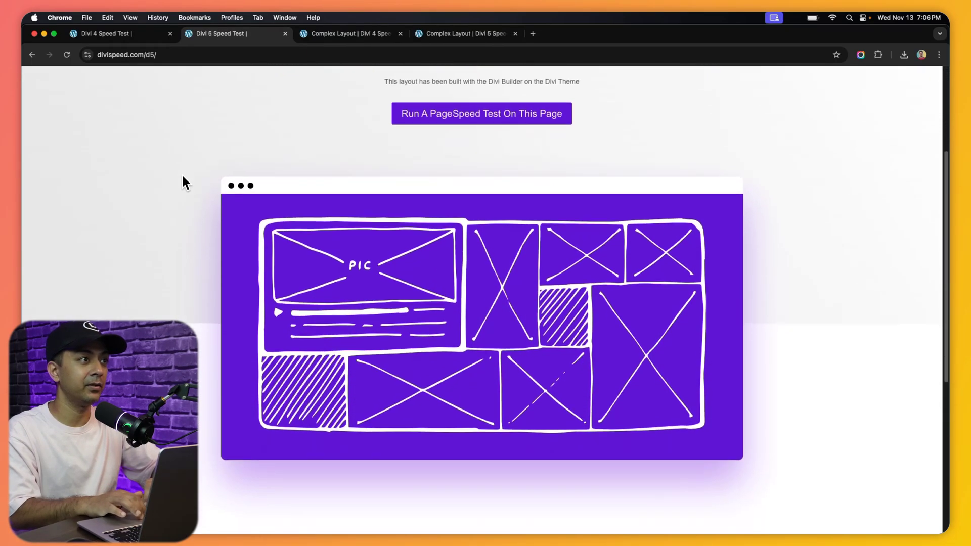
scroll(182, 177, down, 10)
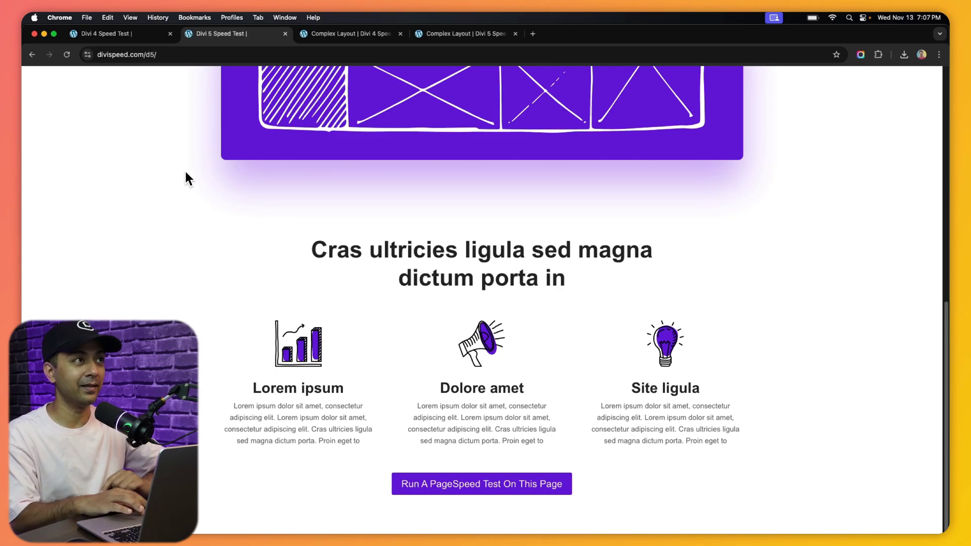
click(320, 36)
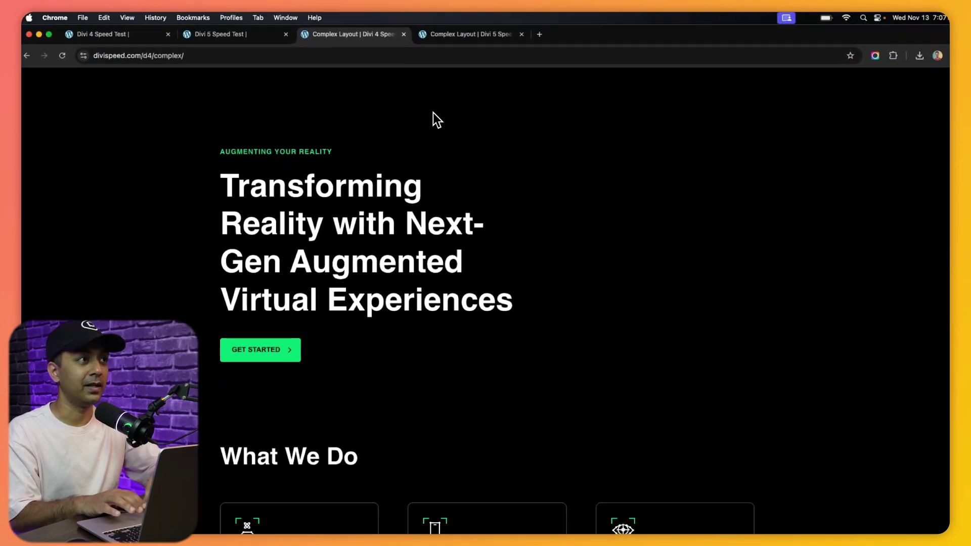
Scroll the Divi 4 complex layout page down to the 'Let's Build The Future Together' section
scroll(429, 111, down, 5)
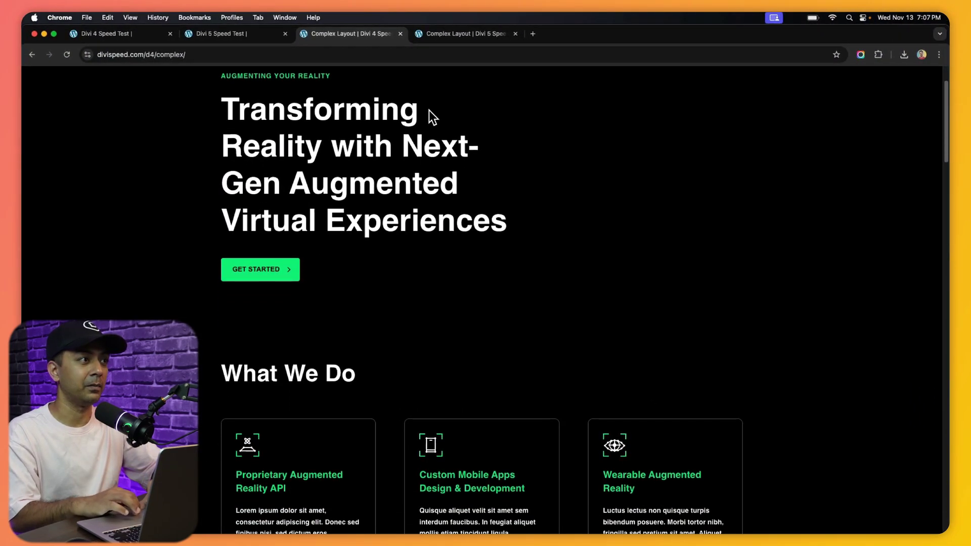
scroll(429, 111, down, 7)
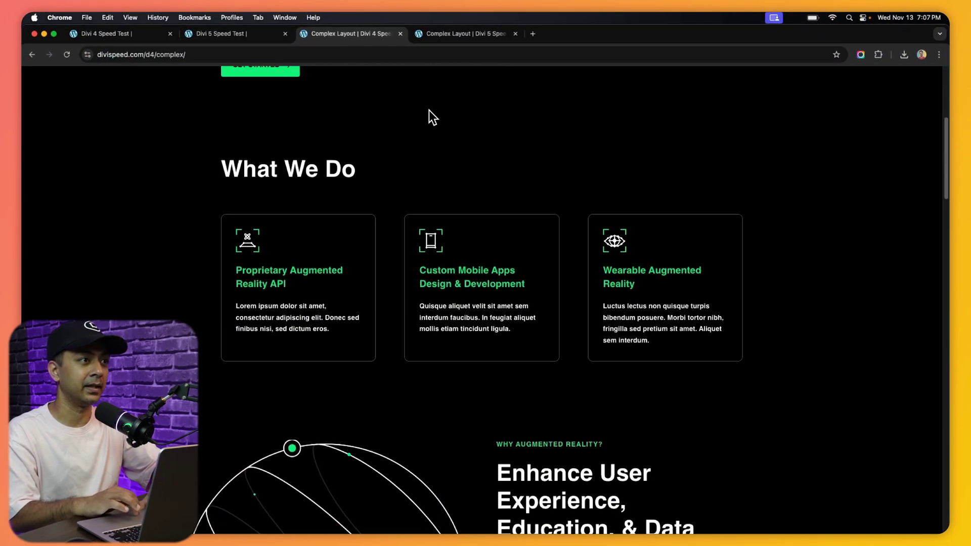
scroll(430, 117, down, 7)
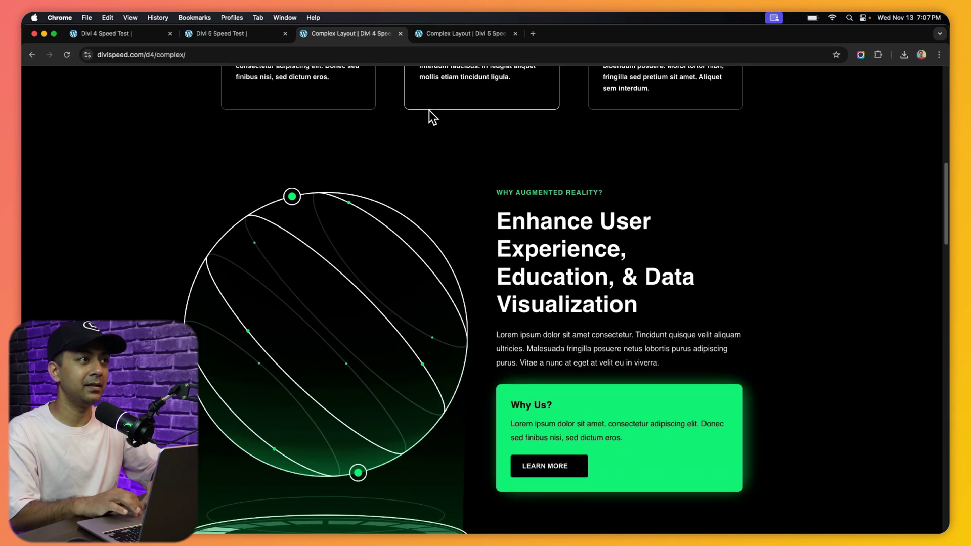
scroll(430, 117, down, 6)
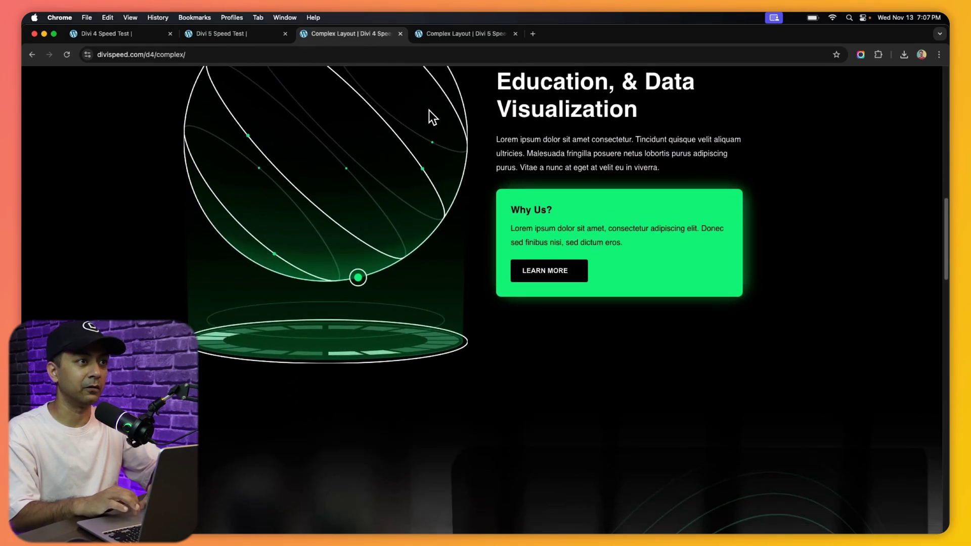
scroll(429, 110, down, 10)
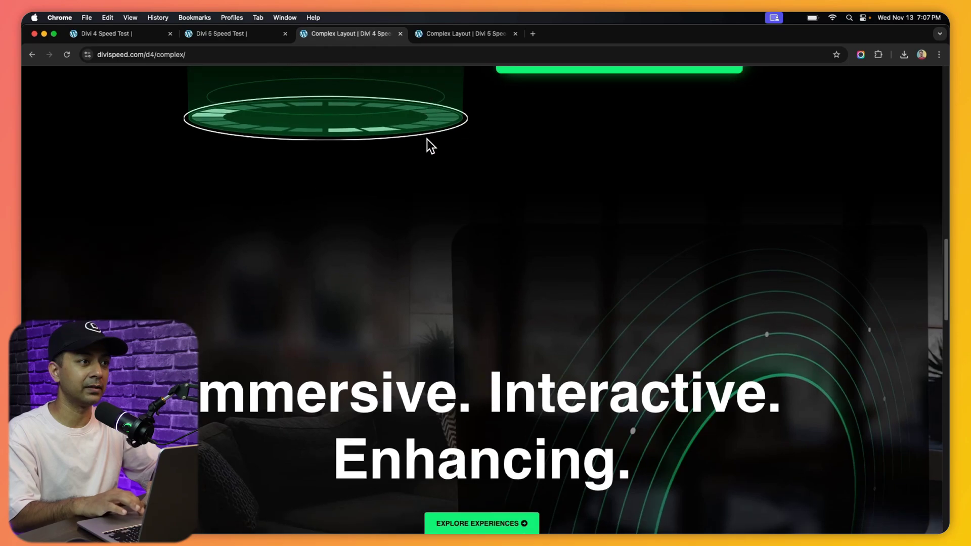
scroll(425, 161, down, 8)
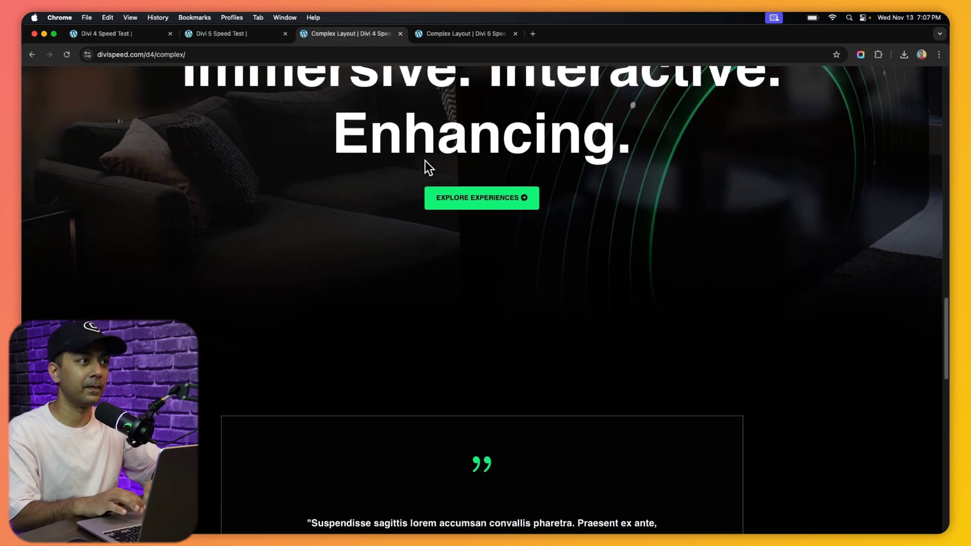
scroll(425, 161, down, 10)
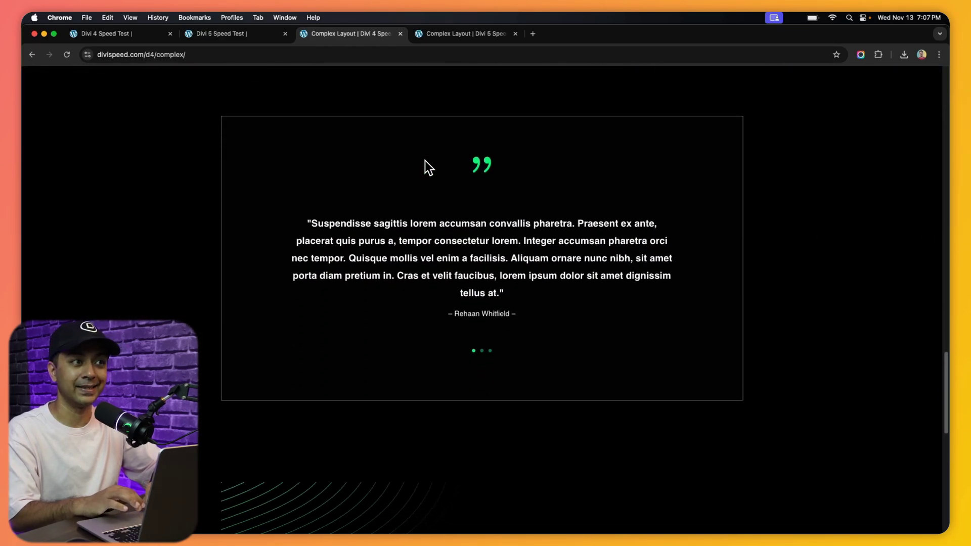
scroll(424, 160, down, 5)
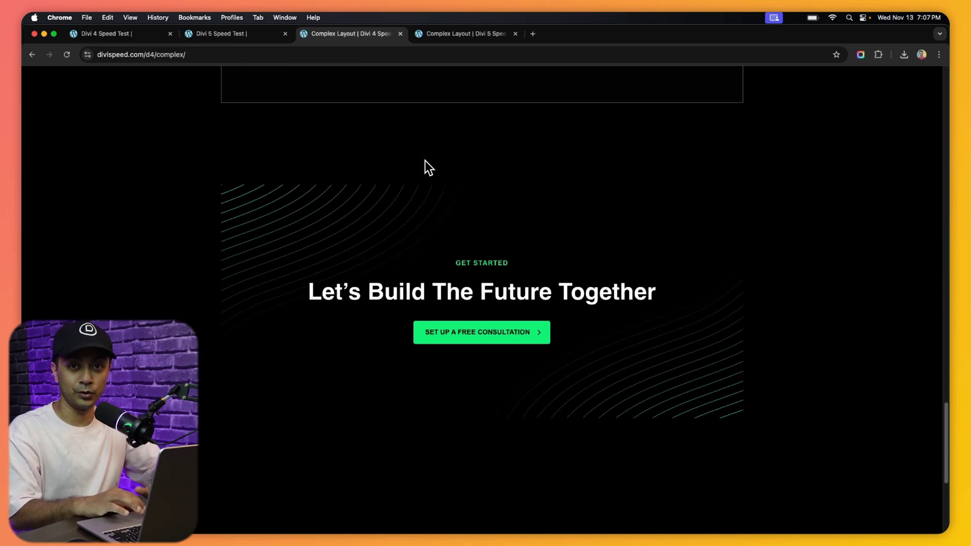
Open the 'Complex Layout | Divi 5' page and scroll through it
click(465, 34)
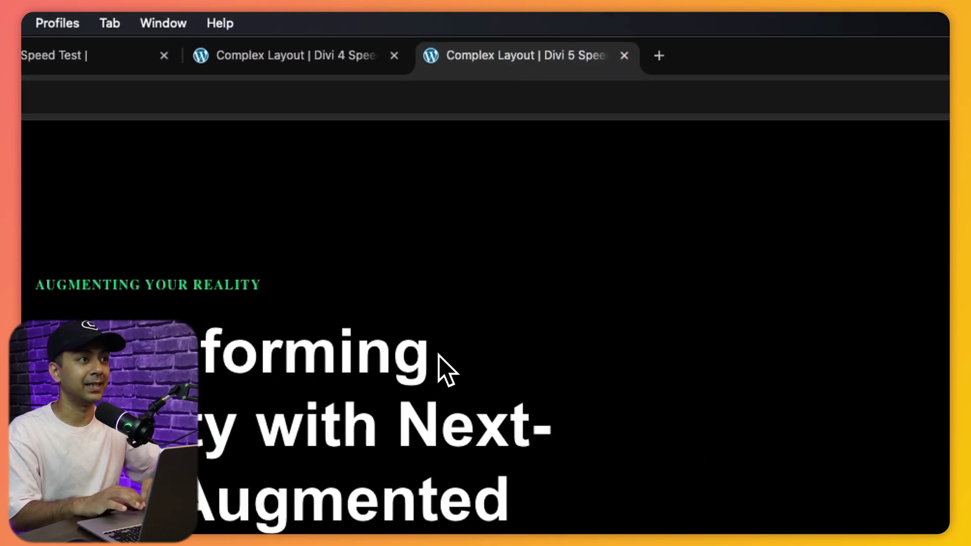
scroll(438, 354, down, 8)
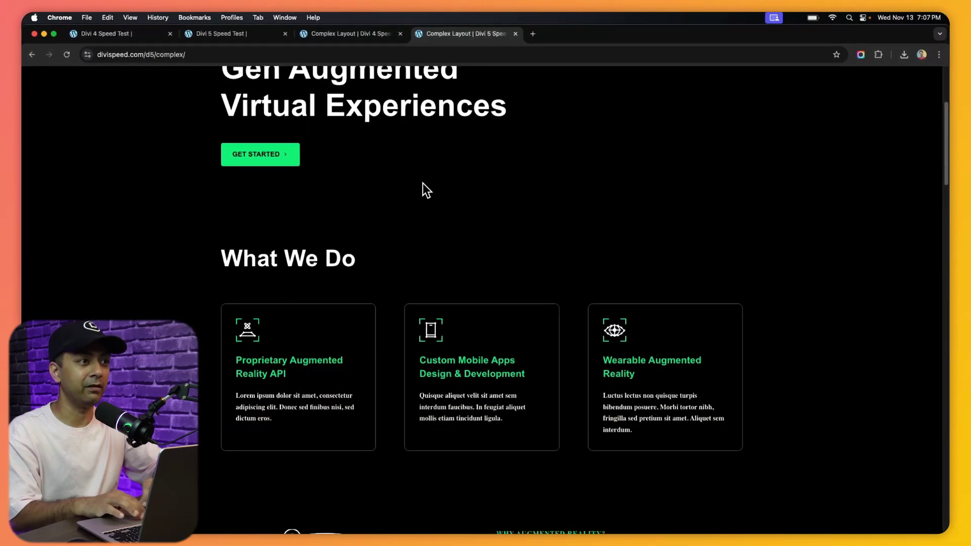
scroll(423, 183, down, 12)
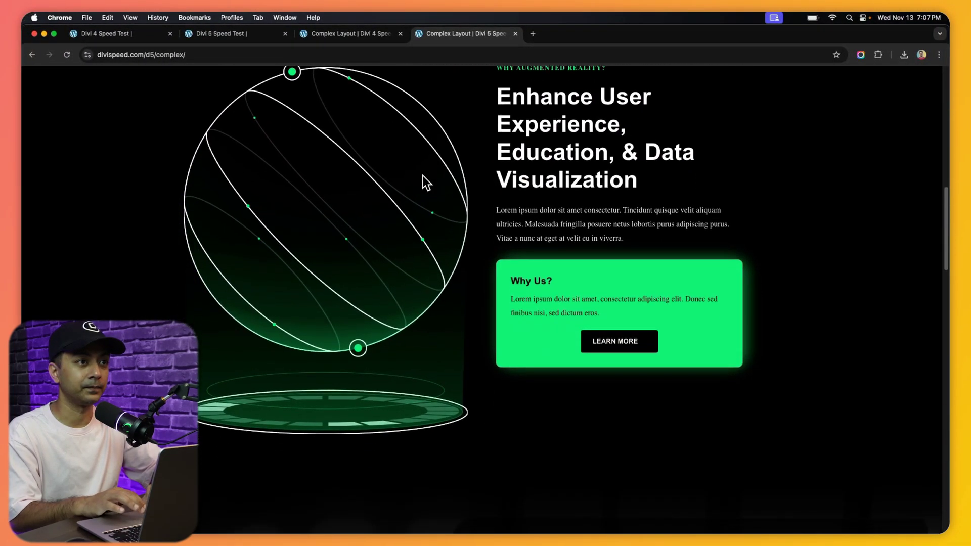
scroll(423, 175, down, 8)
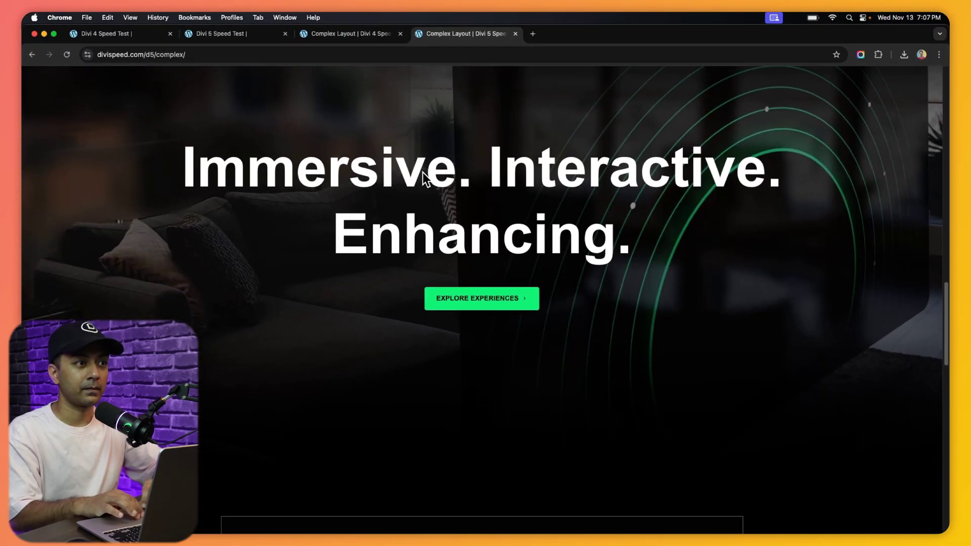
scroll(423, 172, down, 1)
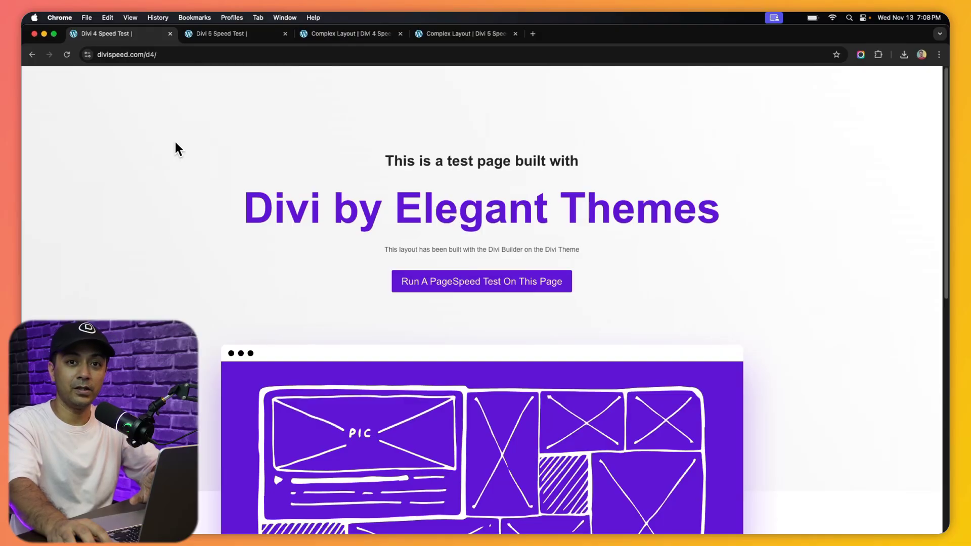
Paste divispeed.com/d4/ into PageSpeed Insights and analyze it
click(144, 56)
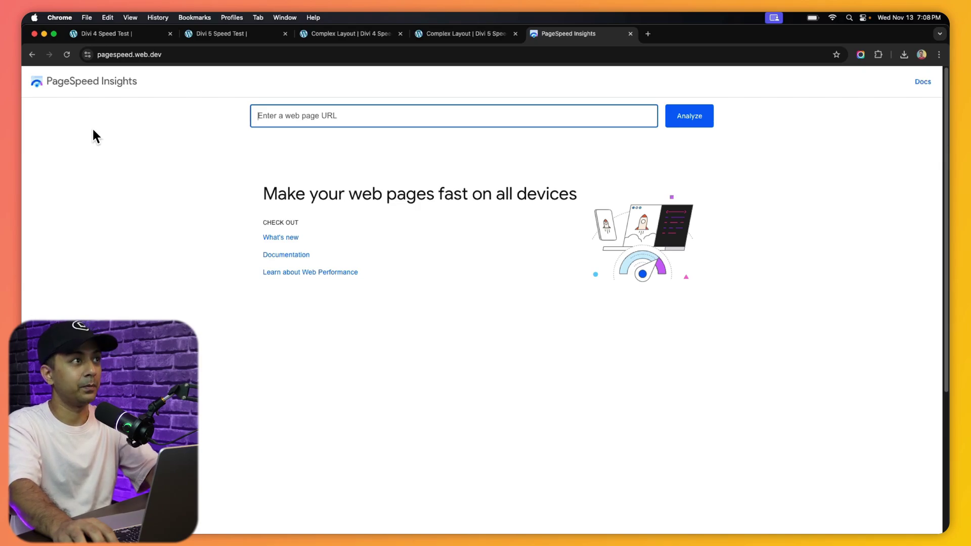
text(https://divispeed.com/d4/)
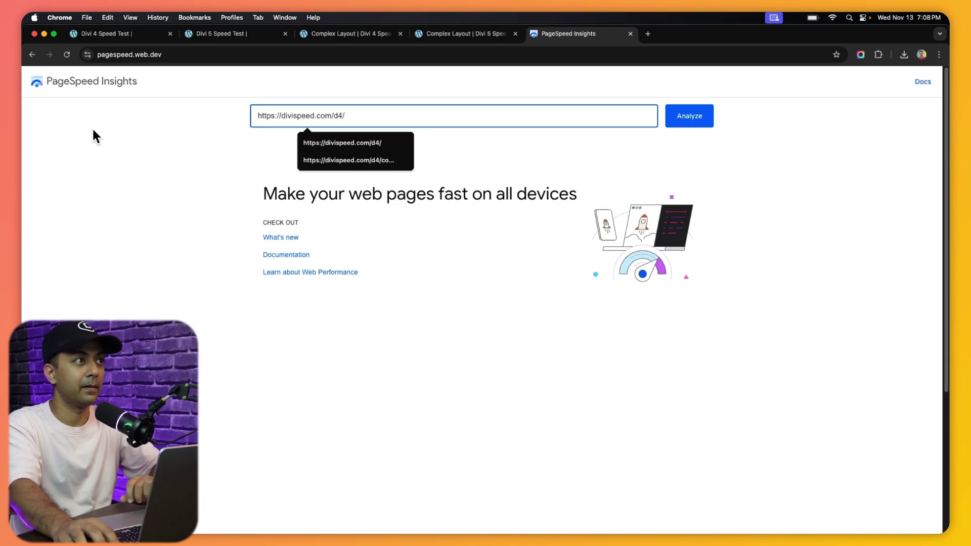
click(691, 120)
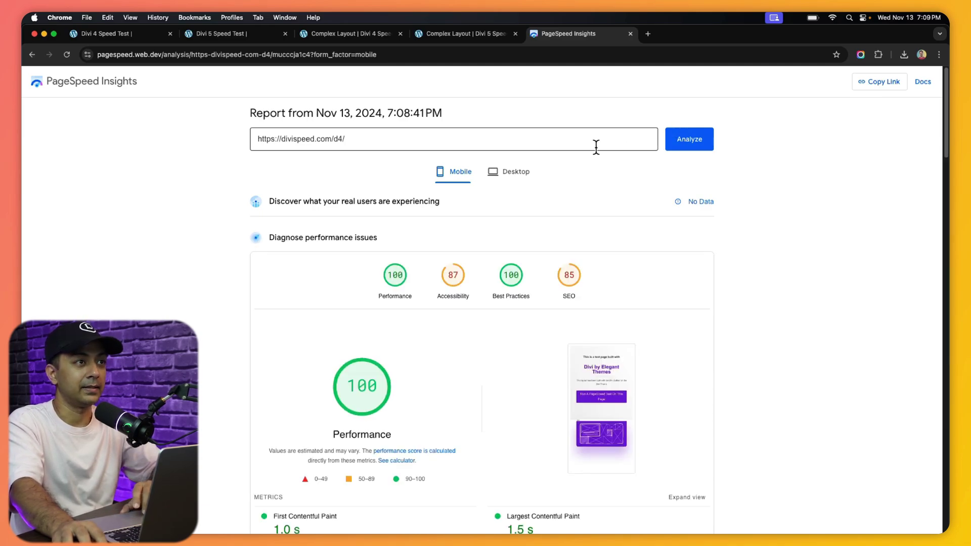
Review the d4 desktop report, which scores 100 for Performance
click(518, 172)
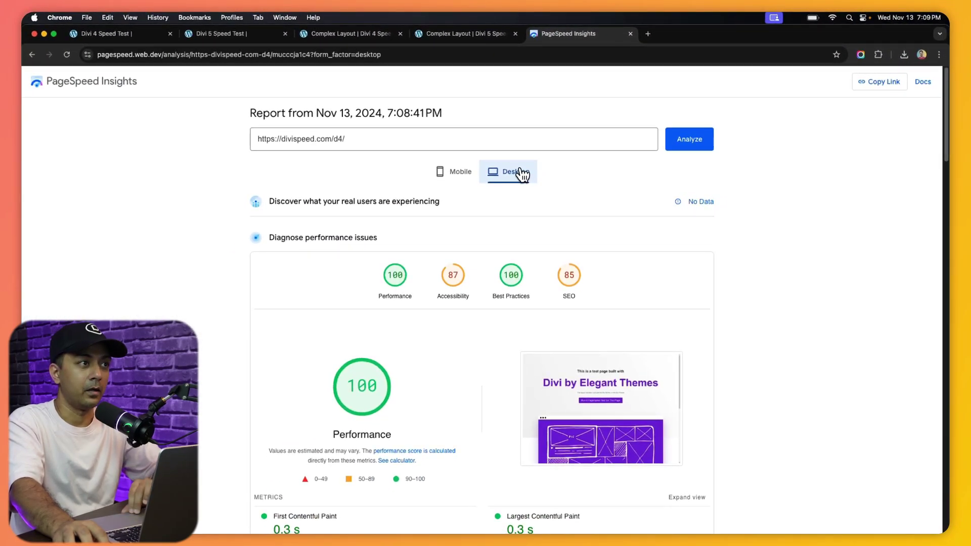
scroll(523, 175, down, 3)
scroll(523, 174, down, 2)
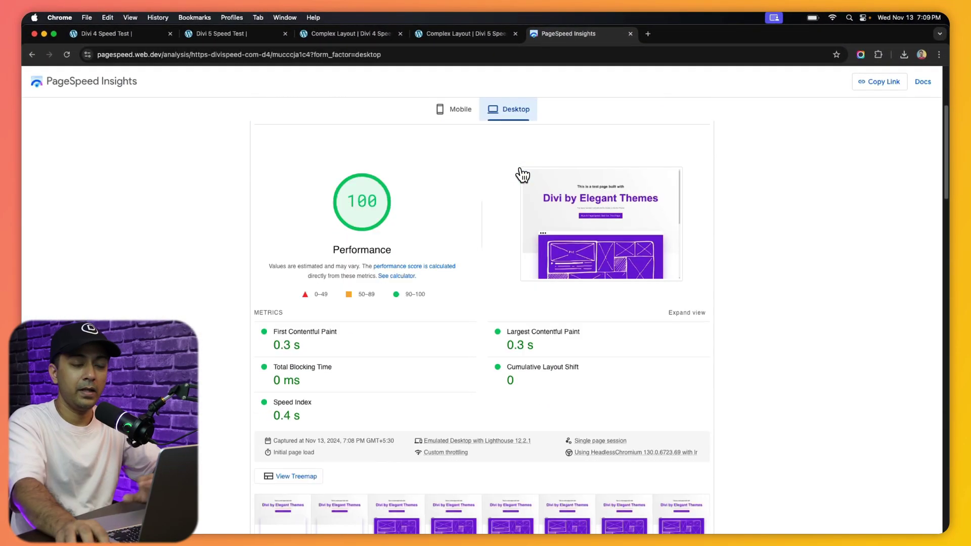
scroll(523, 174, down, 3)
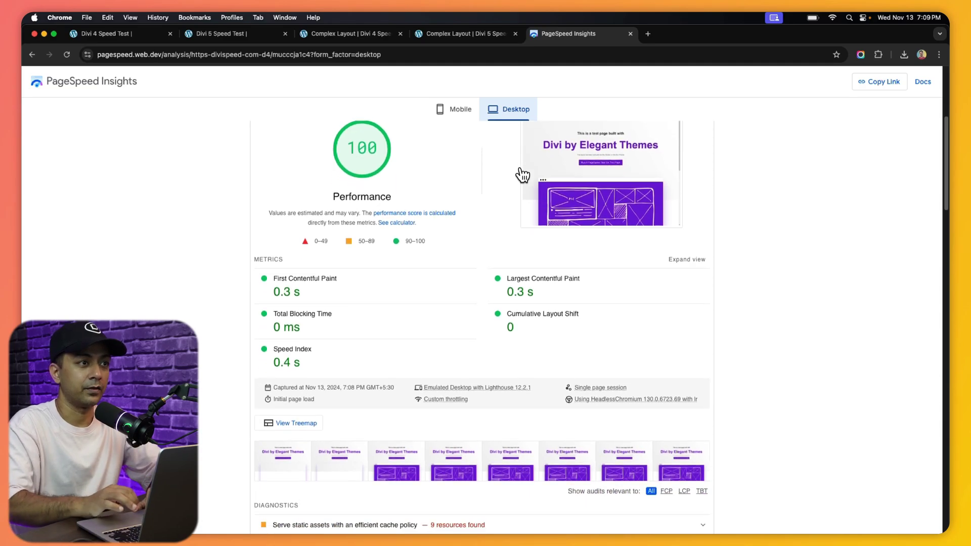
scroll(522, 175, down, 3)
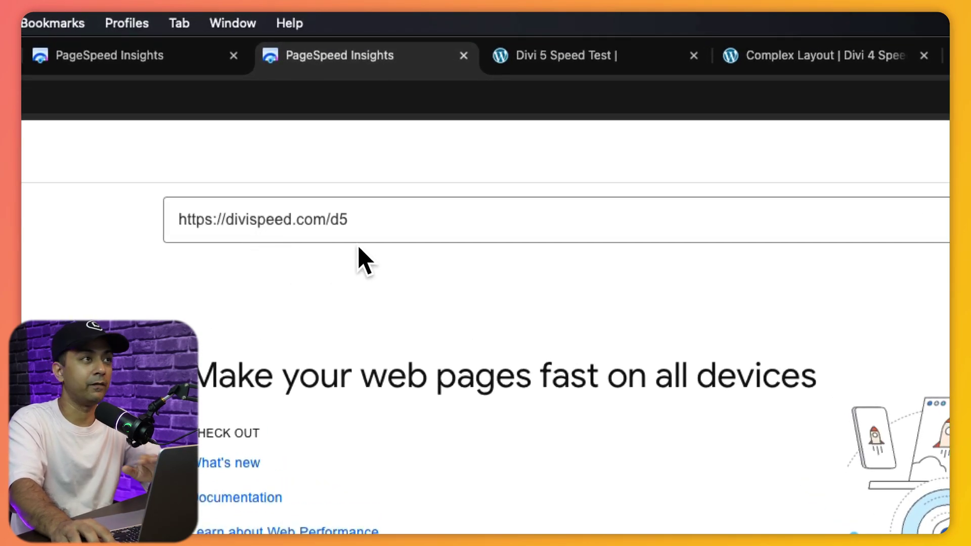
Analyze divispeed.com/d5, confirm desktop Performance 100 and SEO 92, and compare with d4
click(512, 226)
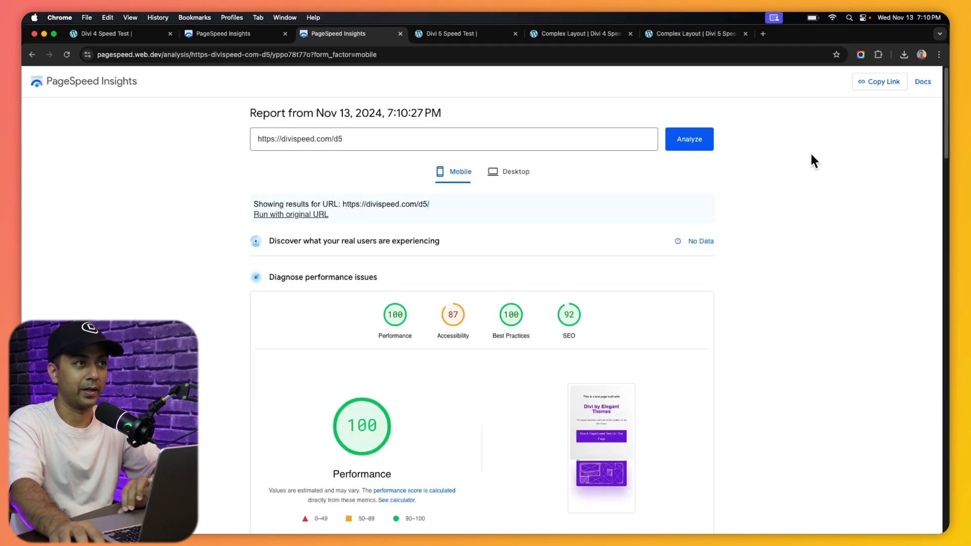
click(520, 178)
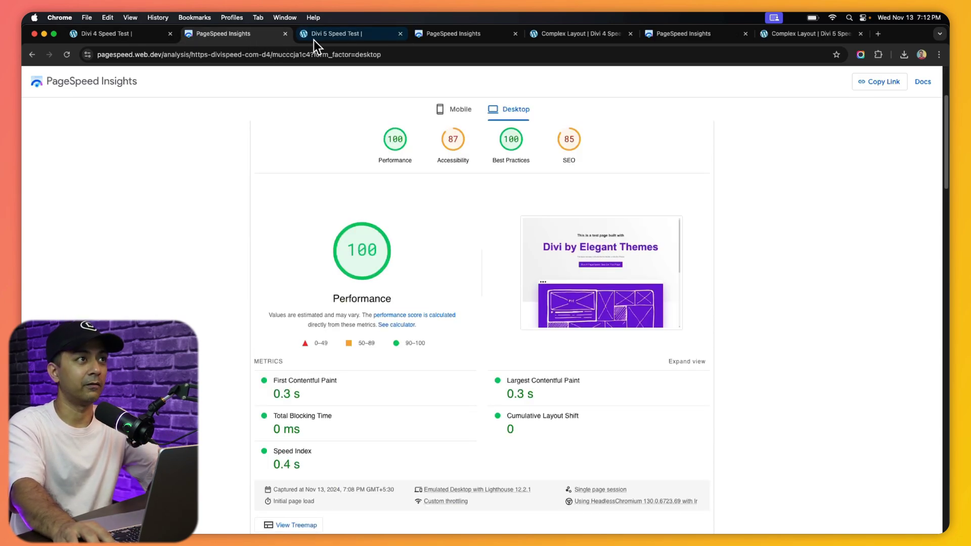
click(445, 34)
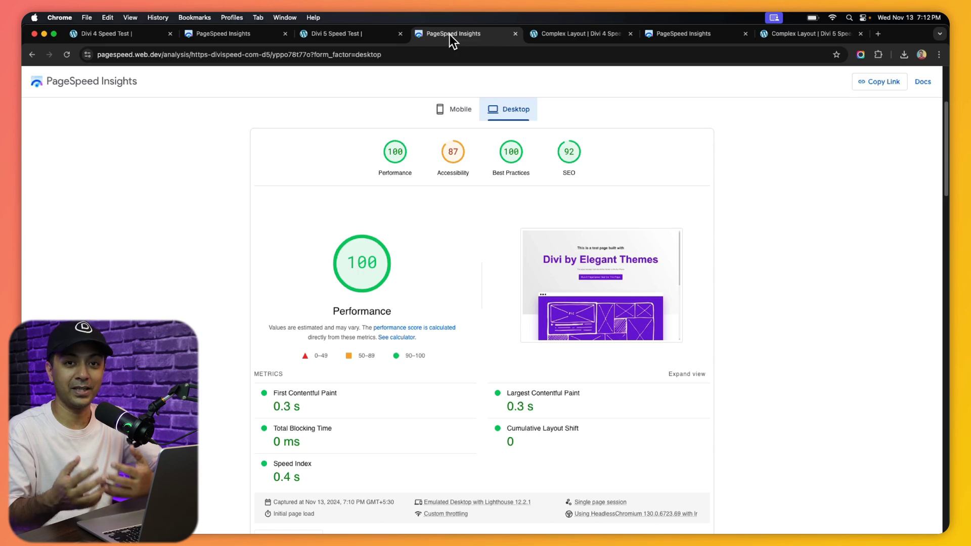
click(674, 35)
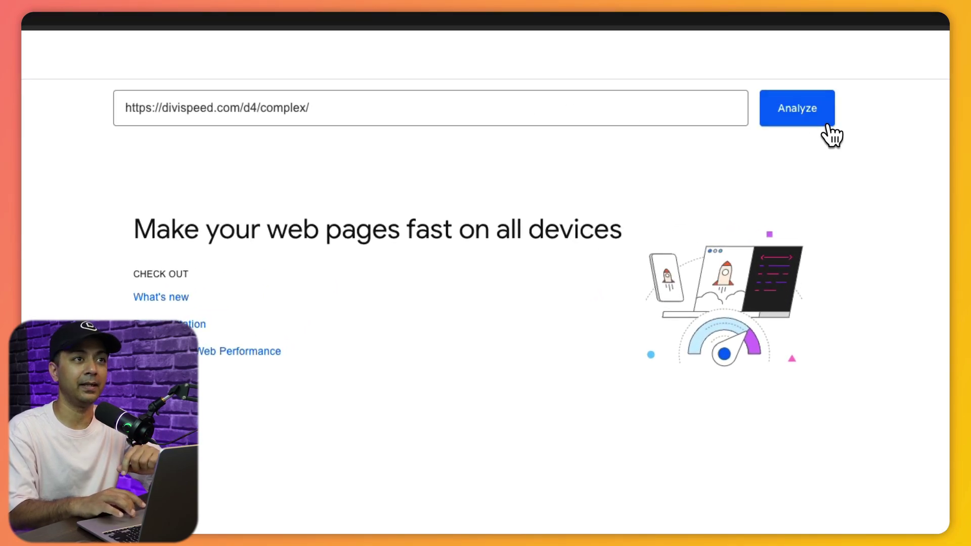
Analyze divispeed.com/d4/complex/ and compare its desktop 100 and mobile 99 Performance scores
click(813, 119)
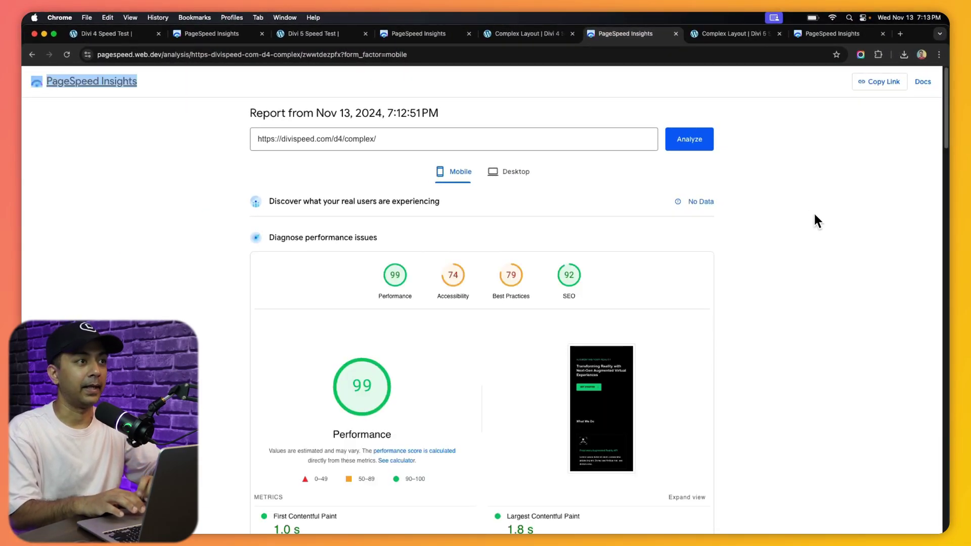
scroll(814, 216, down, 1)
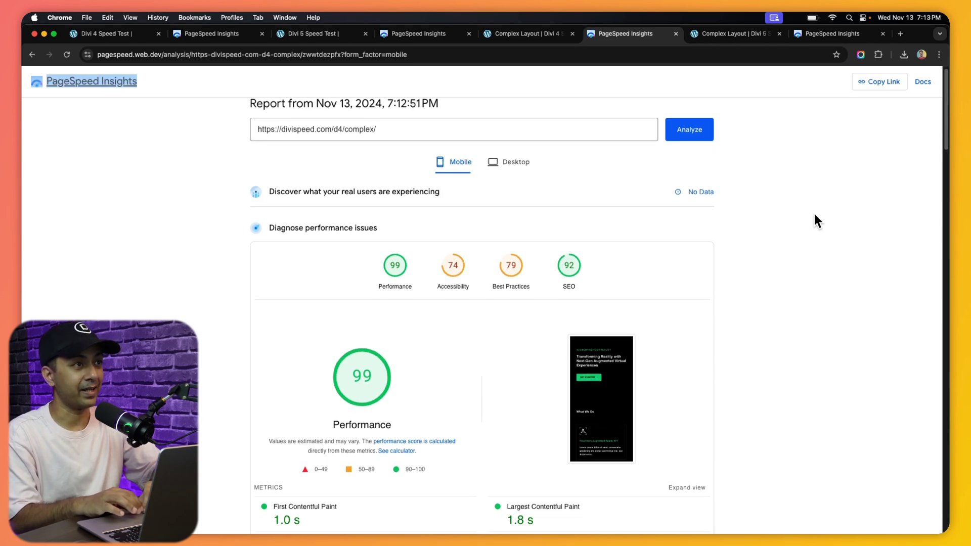
click(525, 172)
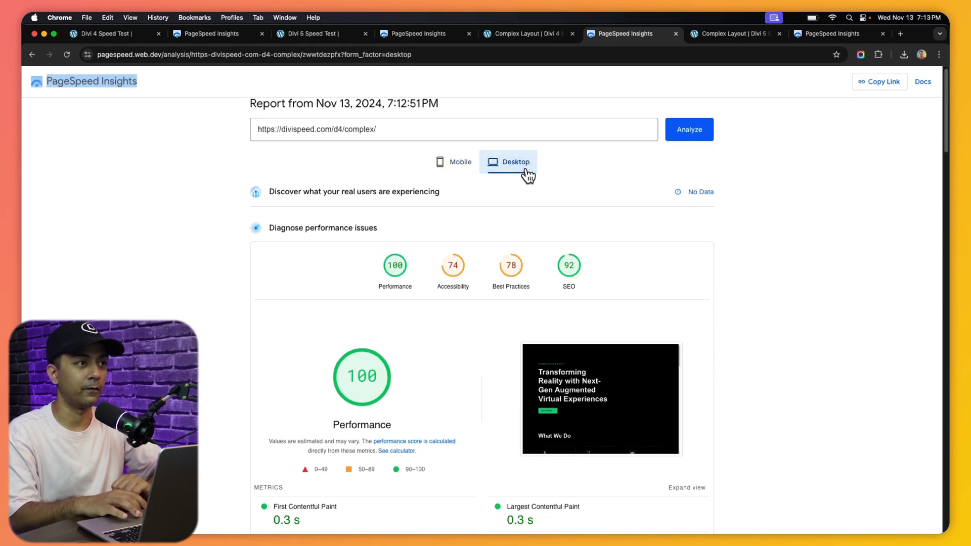
scroll(462, 173, down, 5)
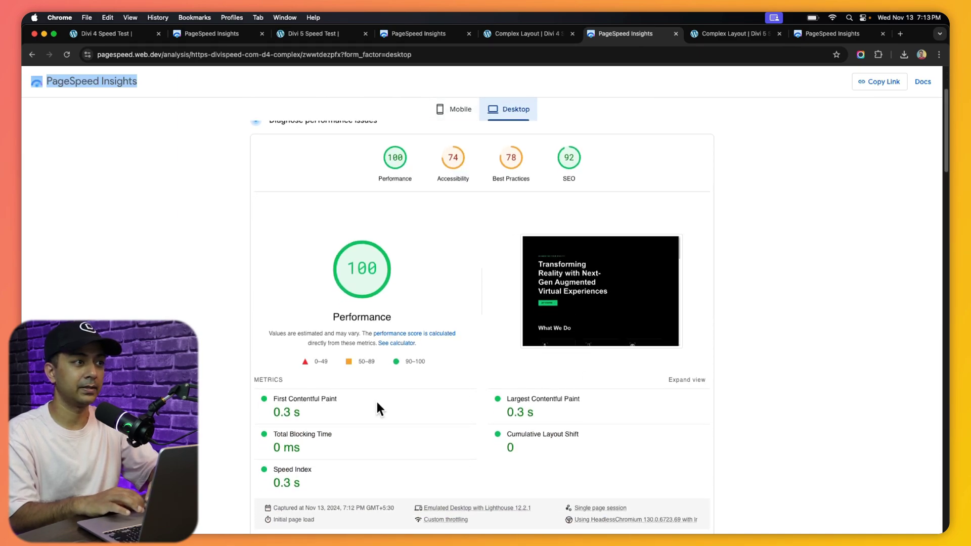
click(445, 121)
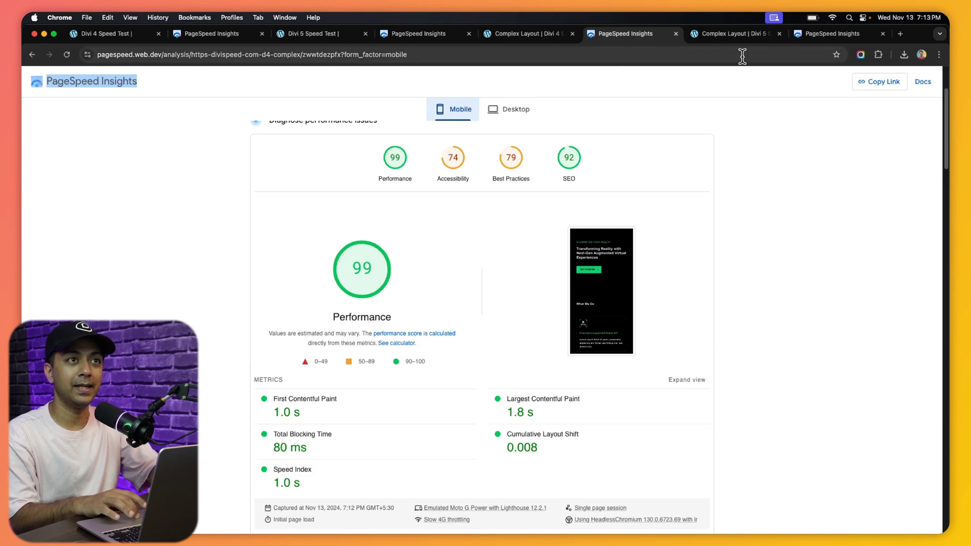
click(820, 37)
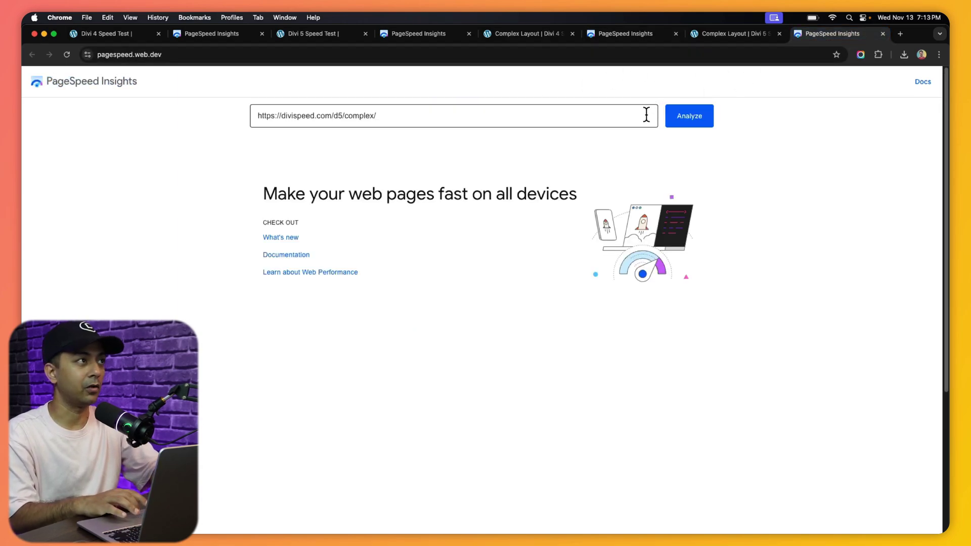
Analyze divispeed.com/d5/complex/, confirm 100 on desktop and mobile, and compare with d4/complex
click(689, 119)
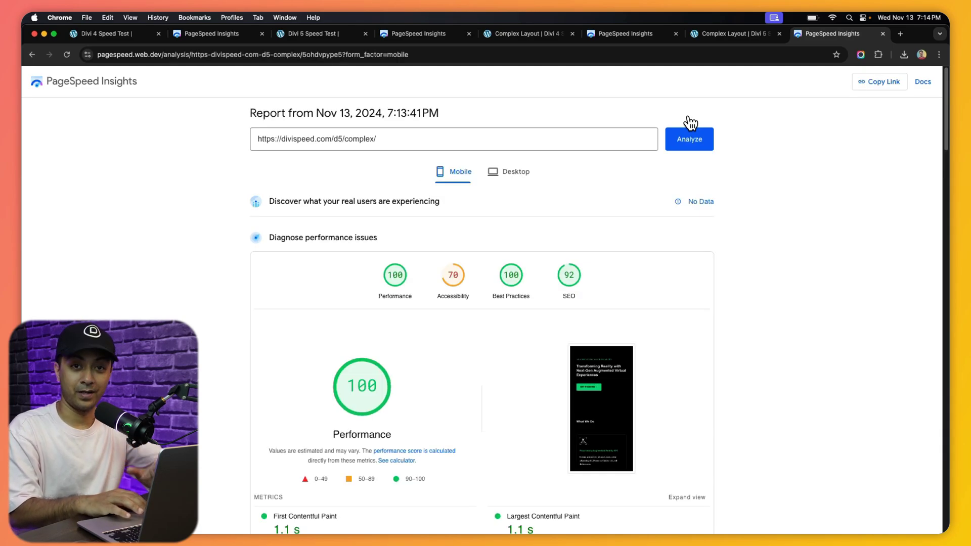
click(519, 173)
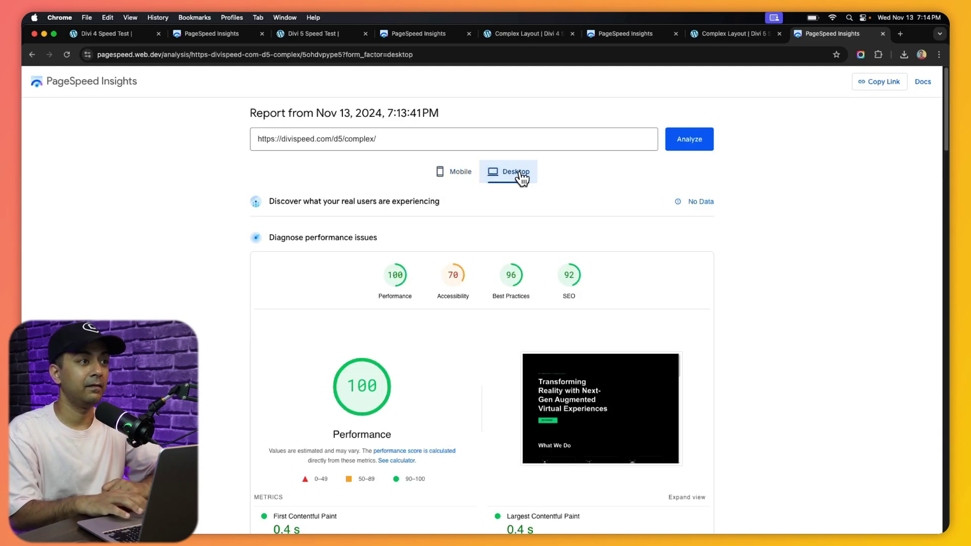
click(466, 173)
scroll(458, 193, down, 2)
scroll(459, 197, down, 2)
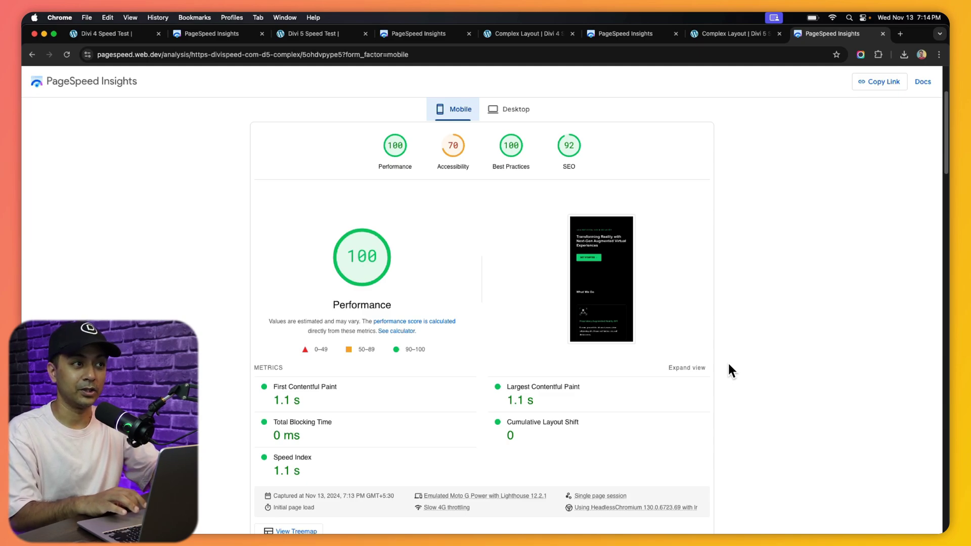
click(610, 33)
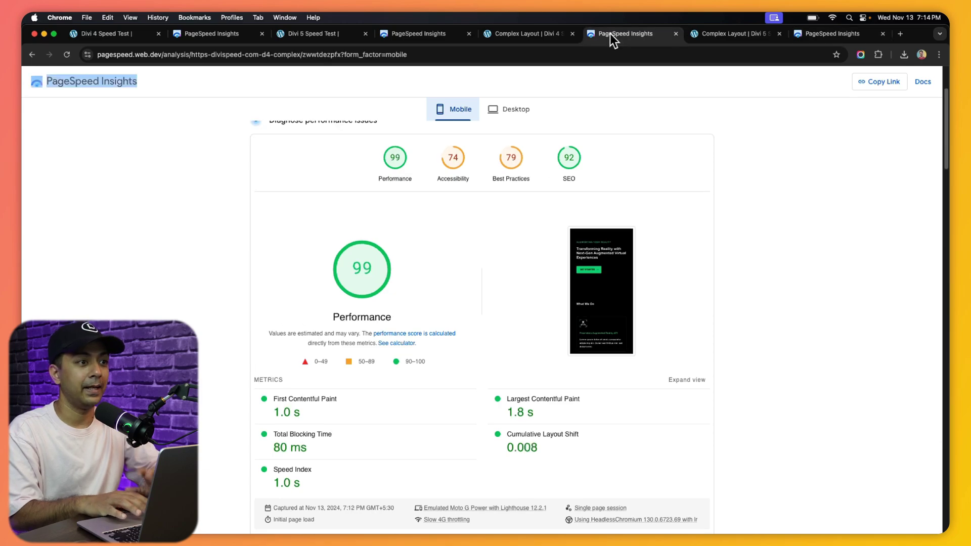
click(818, 35)
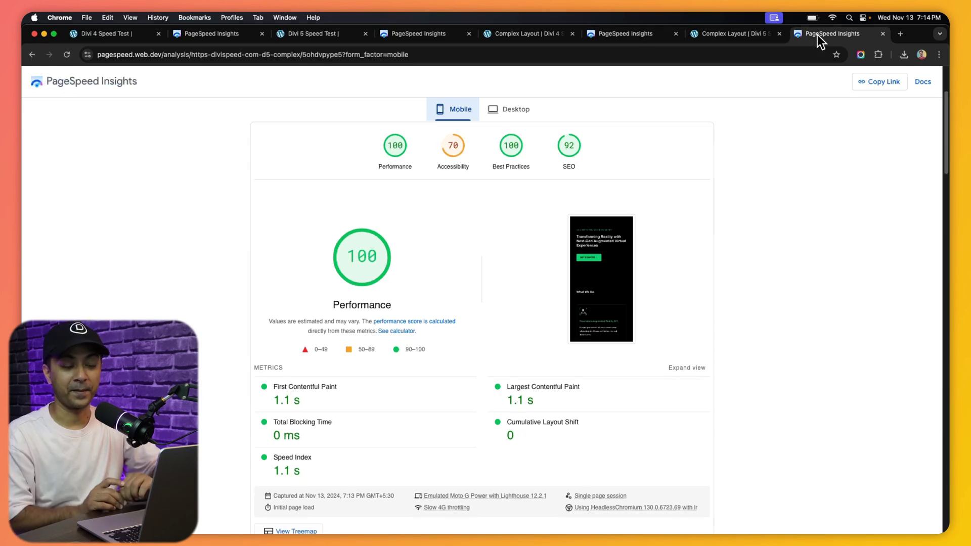